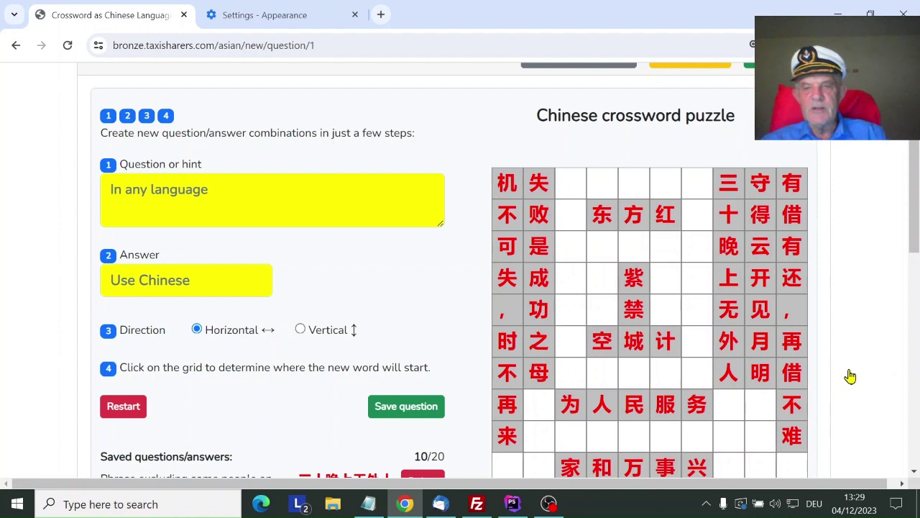
Look through the list of saved crosswords and the list of existing tests
{"action": "scroll", "coordinate": [851, 376], "scroll_direction": "up", "scroll_amount": 2}
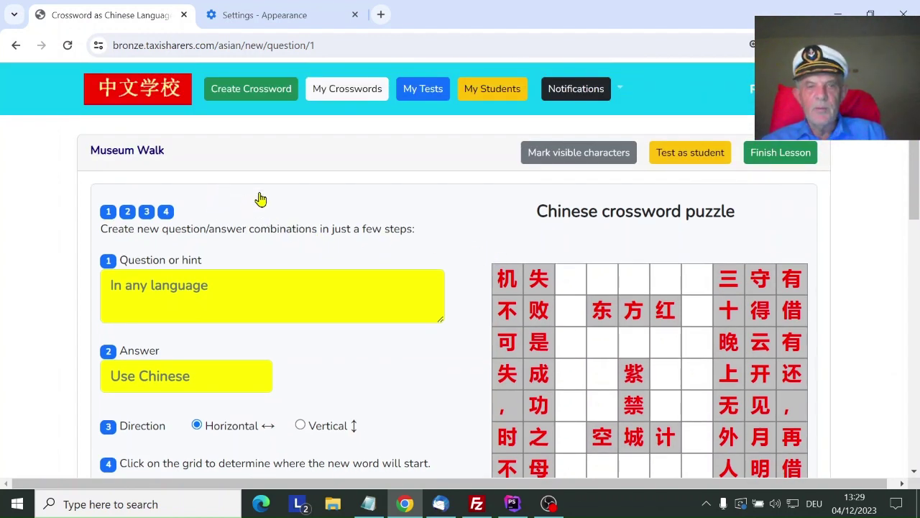
{"action": "left_click", "coordinate": [344, 92]}
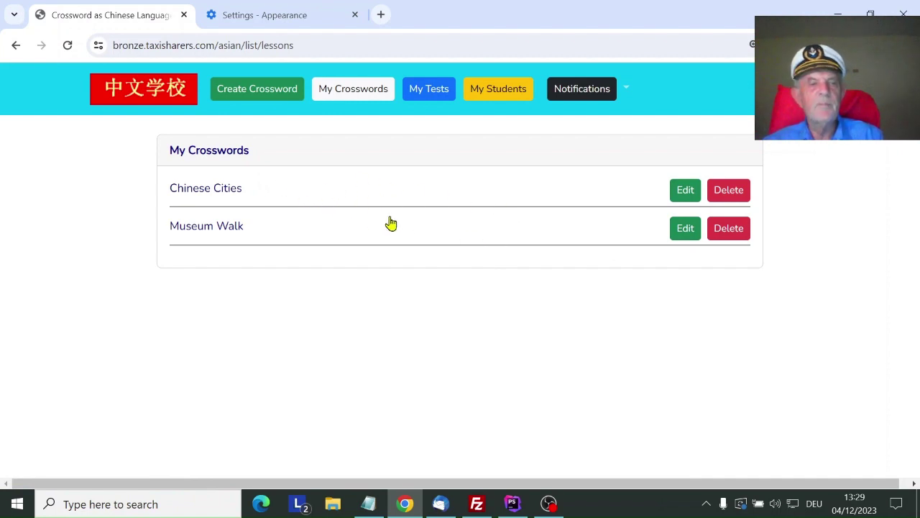
{"action": "left_click", "coordinate": [423, 94]}
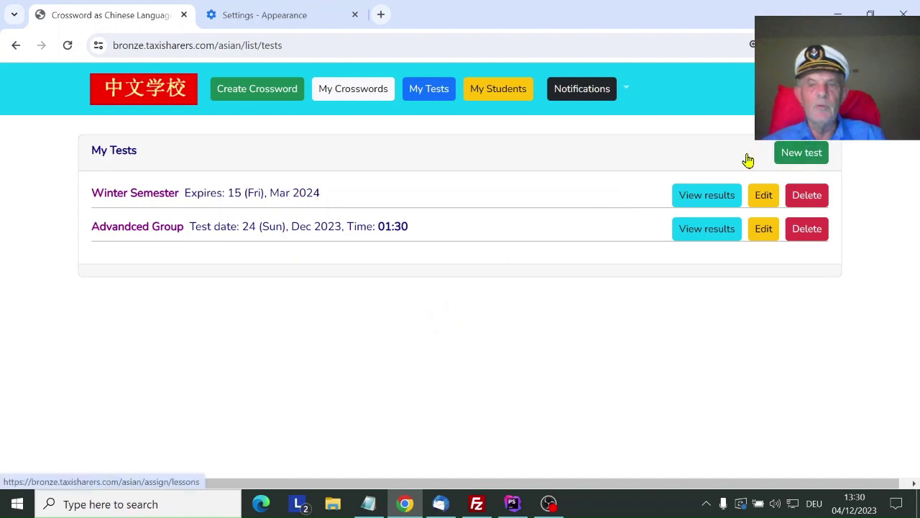
Start a new test named Christmas test with the Museum Walk crossword, keeping all listed students selected
{"action": "left_click", "coordinate": [800, 154]}
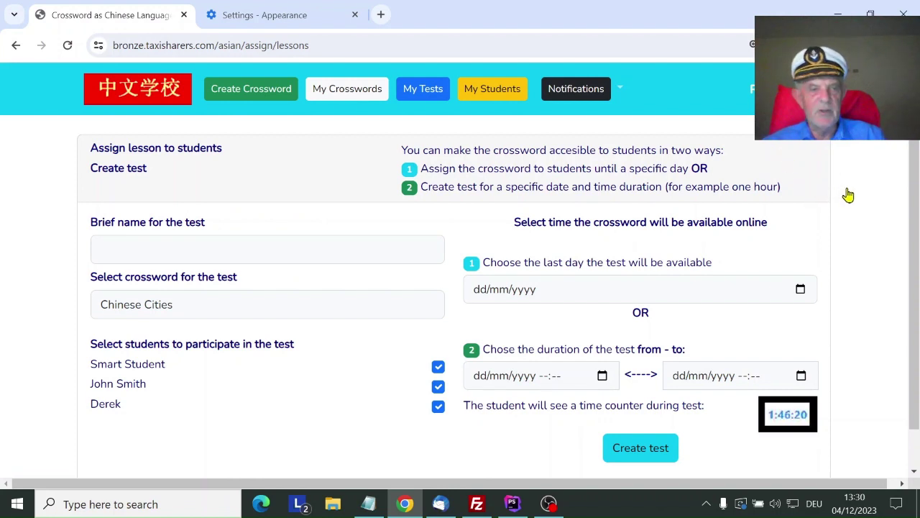
{"action": "left_click", "coordinate": [201, 248]}
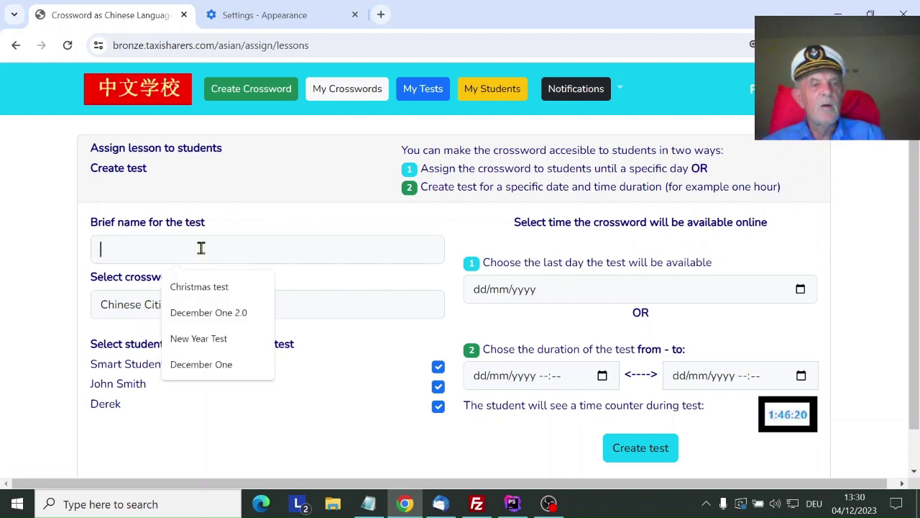
{"action": "left_click", "coordinate": [201, 290]}
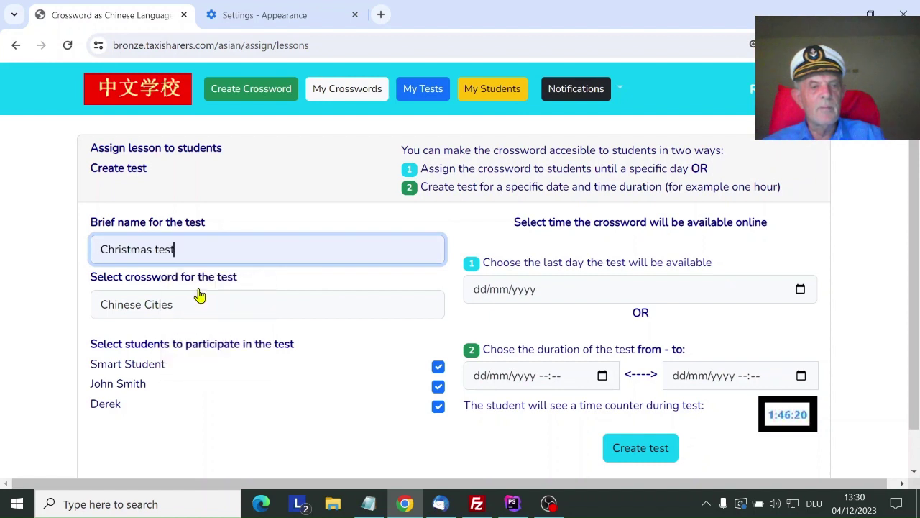
{"action": "left_click", "coordinate": [232, 317]}
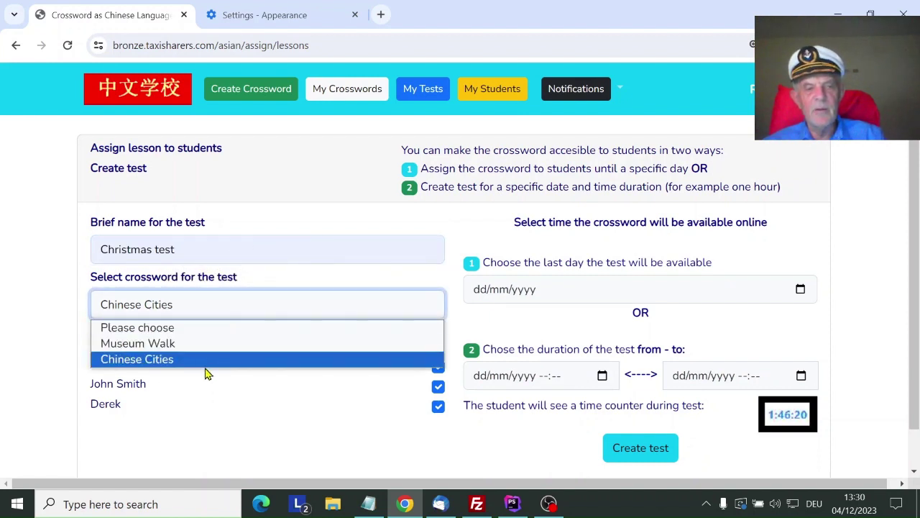
{"action": "left_click", "coordinate": [221, 346]}
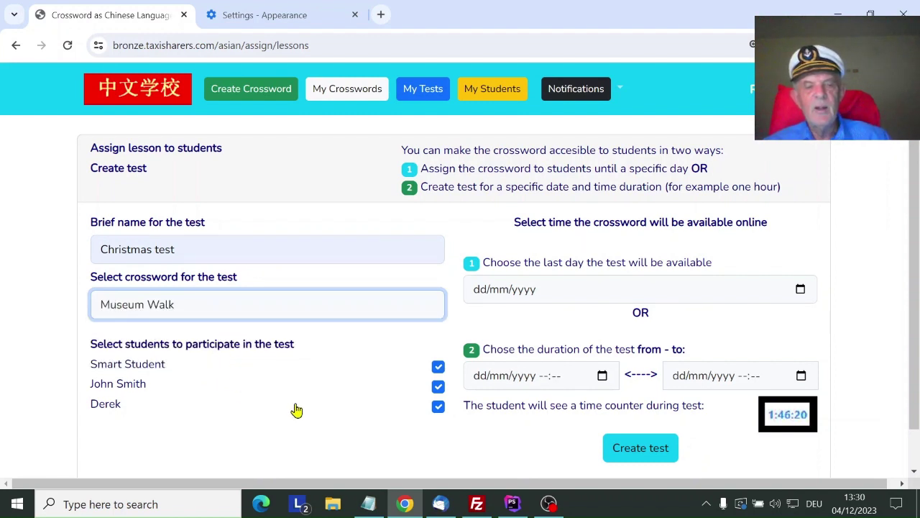
{"action": "left_click", "coordinate": [437, 387]}
{"action": "left_click", "coordinate": [438, 386]}
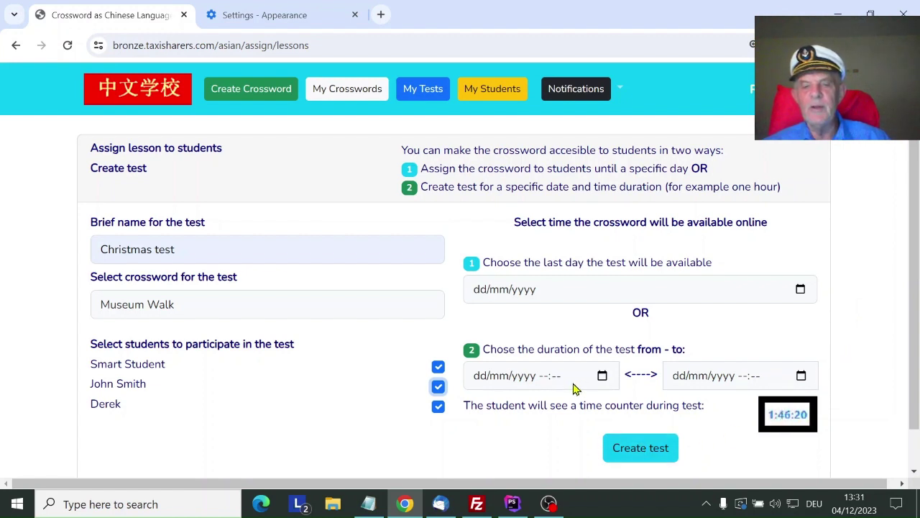
Set the start of the test's duration to 11/12/2023 18:00
{"action": "left_click", "coordinate": [603, 379]}
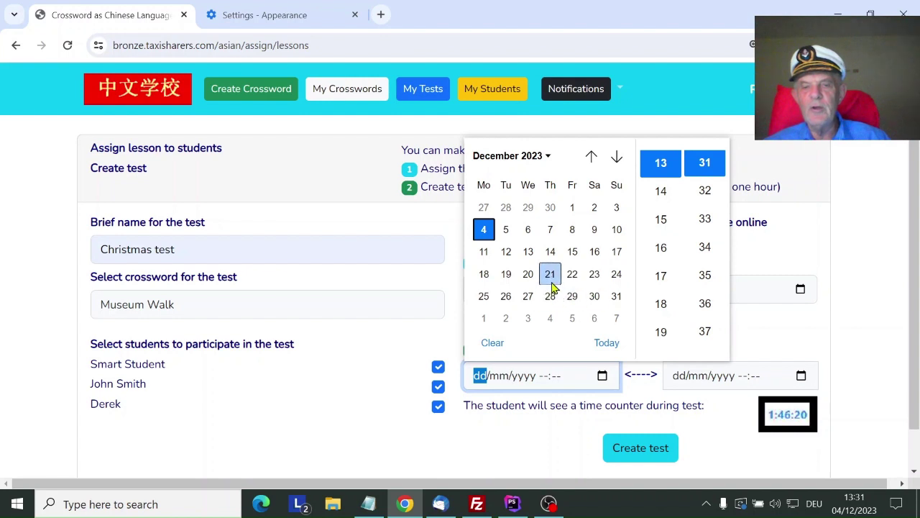
{"action": "left_click", "coordinate": [484, 253]}
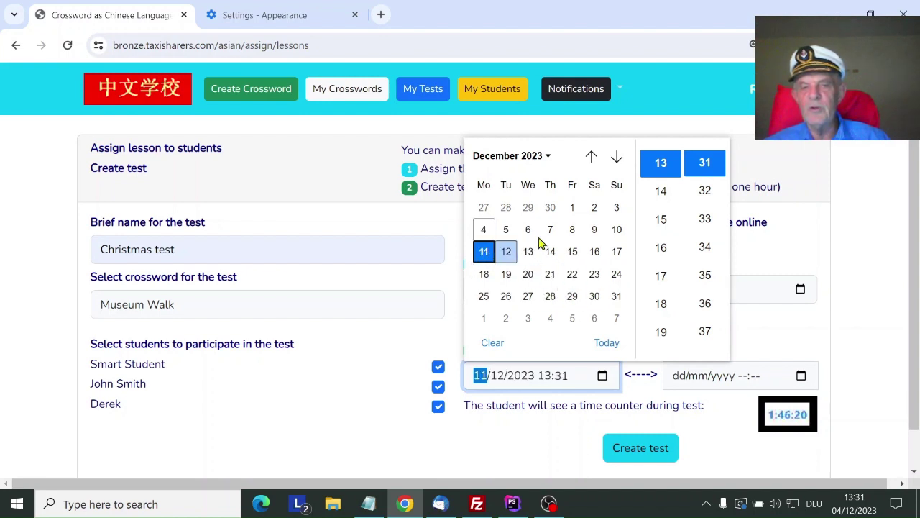
{"action": "left_click", "coordinate": [661, 305]}
{"action": "scroll", "coordinate": [703, 301], "scroll_direction": "down", "scroll_amount": 2}
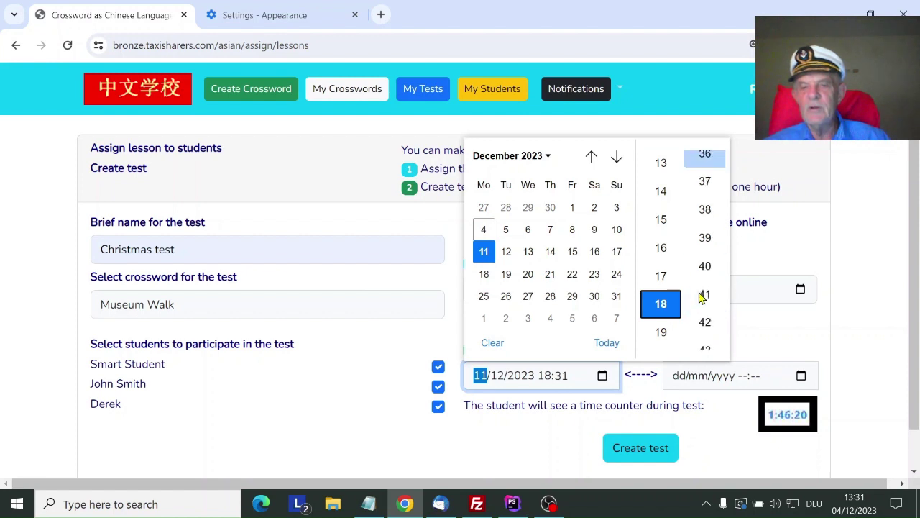
{"action": "scroll", "coordinate": [701, 298], "scroll_direction": "down", "scroll_amount": 3}
{"action": "scroll", "coordinate": [702, 300], "scroll_direction": "up", "scroll_amount": 7}
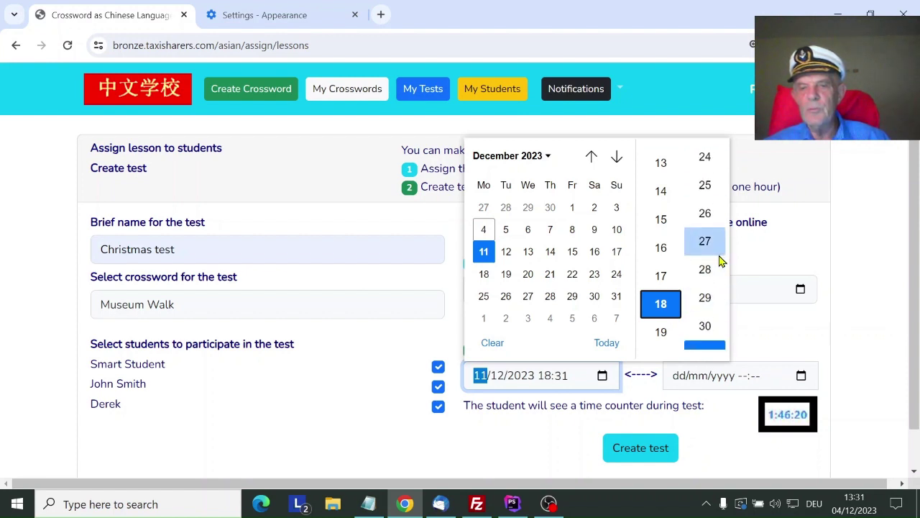
{"action": "scroll", "coordinate": [711, 267], "scroll_direction": "down", "scroll_amount": 2}
{"action": "scroll", "coordinate": [709, 270], "scroll_direction": "up", "scroll_amount": 9}
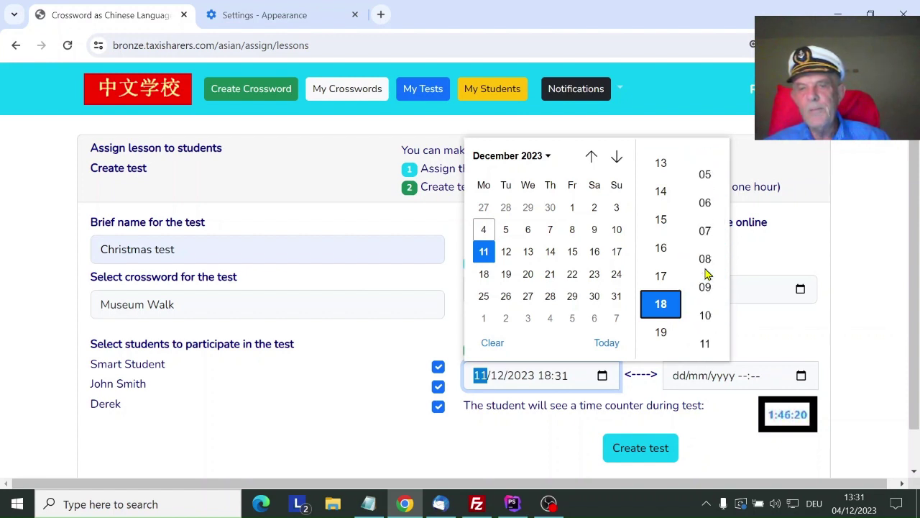
{"action": "scroll", "coordinate": [707, 274], "scroll_direction": "down", "scroll_amount": 10}
{"action": "scroll", "coordinate": [706, 273], "scroll_direction": "up", "scroll_amount": 12}
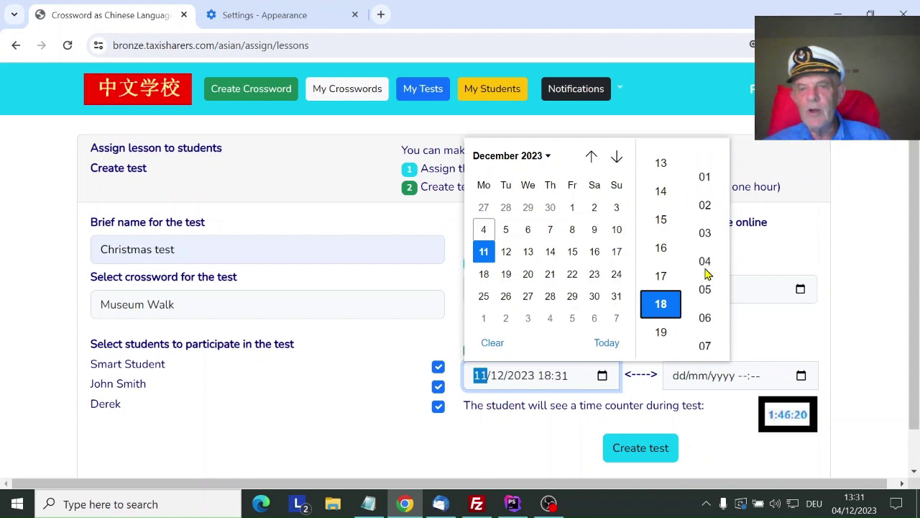
{"action": "scroll", "coordinate": [707, 273], "scroll_direction": "up", "scroll_amount": 2}
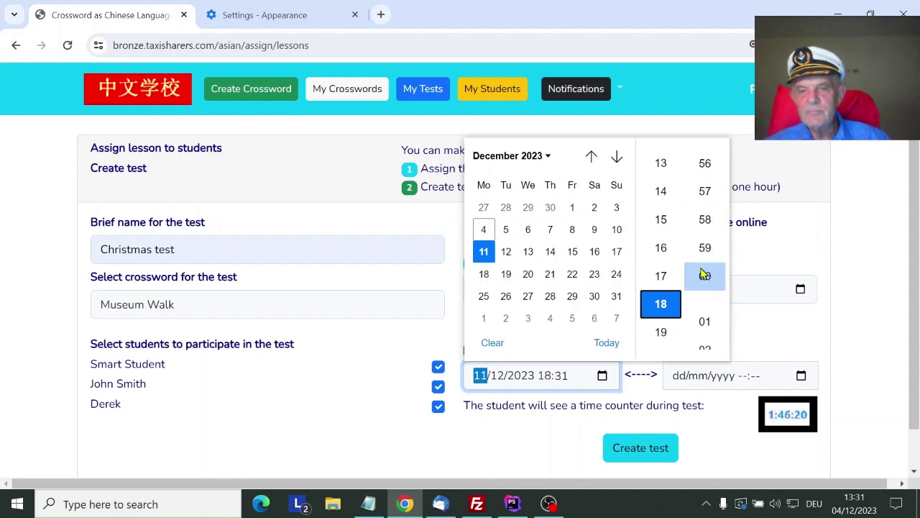
{"action": "left_click", "coordinate": [705, 277]}
{"action": "left_click", "coordinate": [874, 316]}
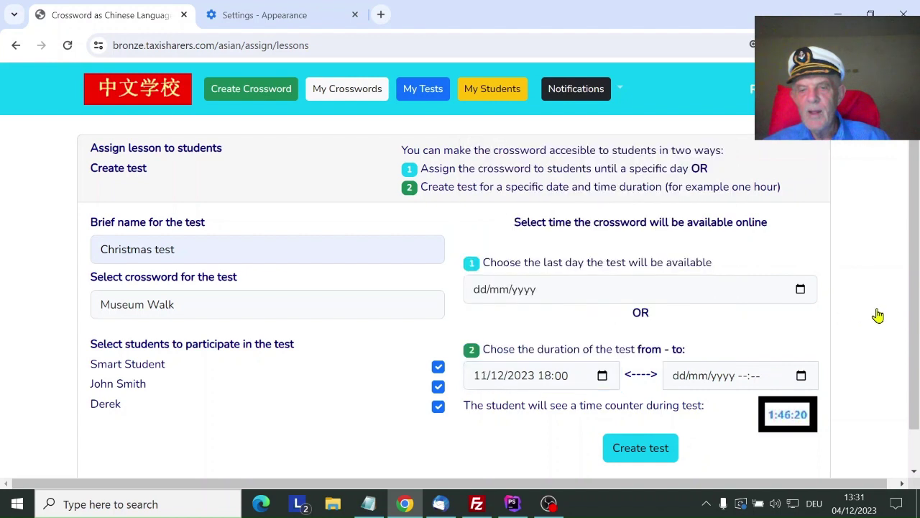
Set the end of the test's duration to 11/12/2023 20:00
{"action": "left_click", "coordinate": [705, 377]}
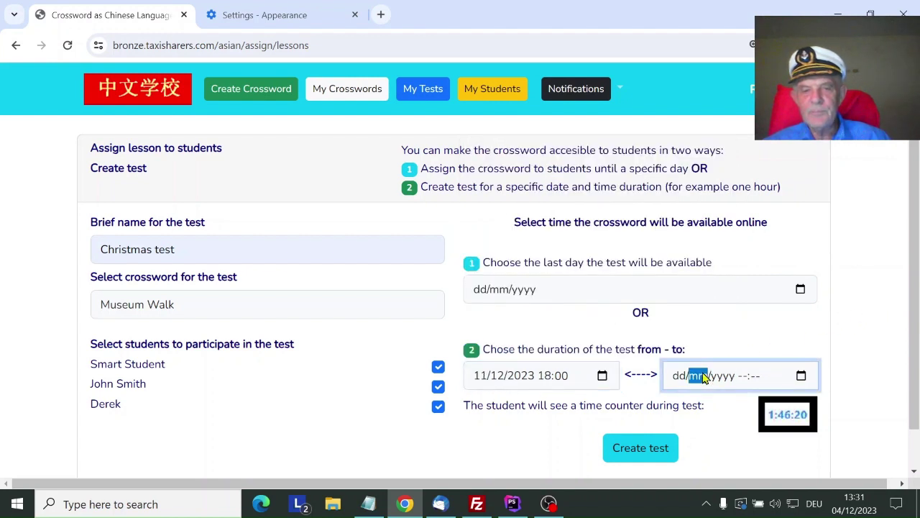
{"action": "left_click", "coordinate": [801, 375]}
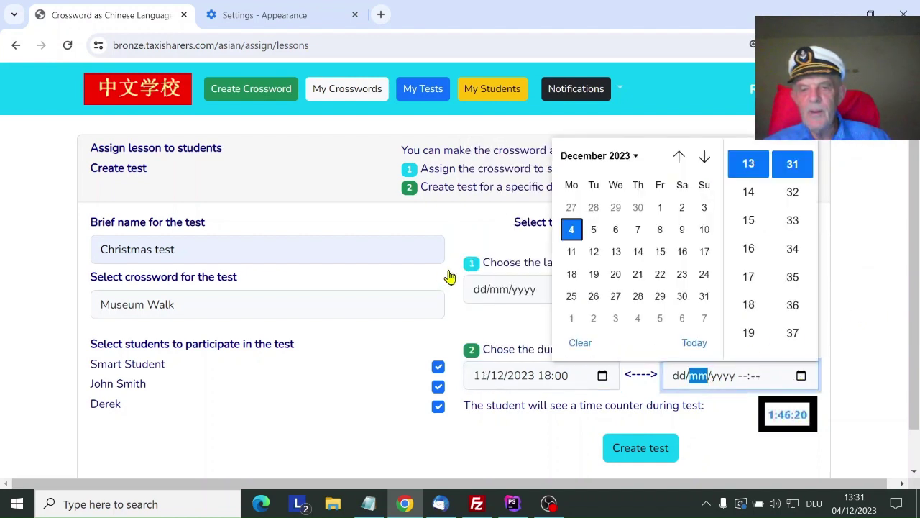
{"action": "left_click", "coordinate": [571, 251]}
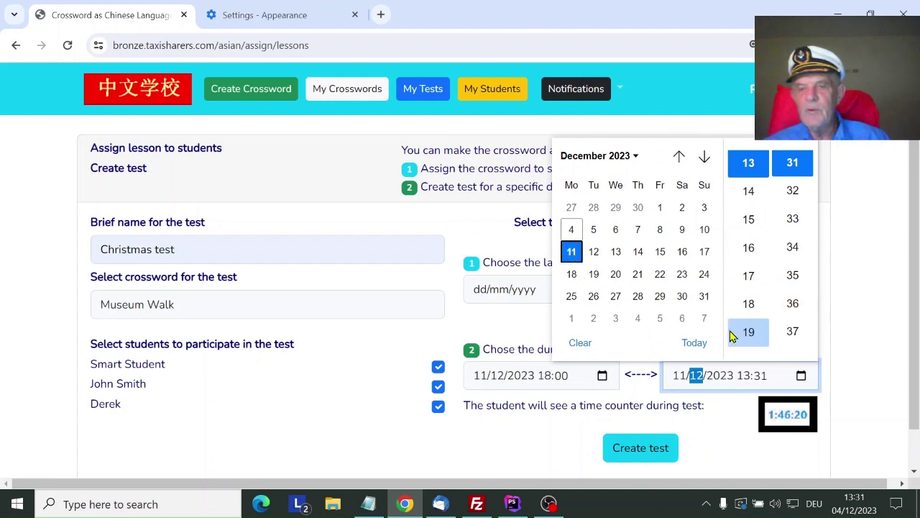
{"action": "scroll", "coordinate": [748, 333], "scroll_direction": "down", "scroll_amount": 3}
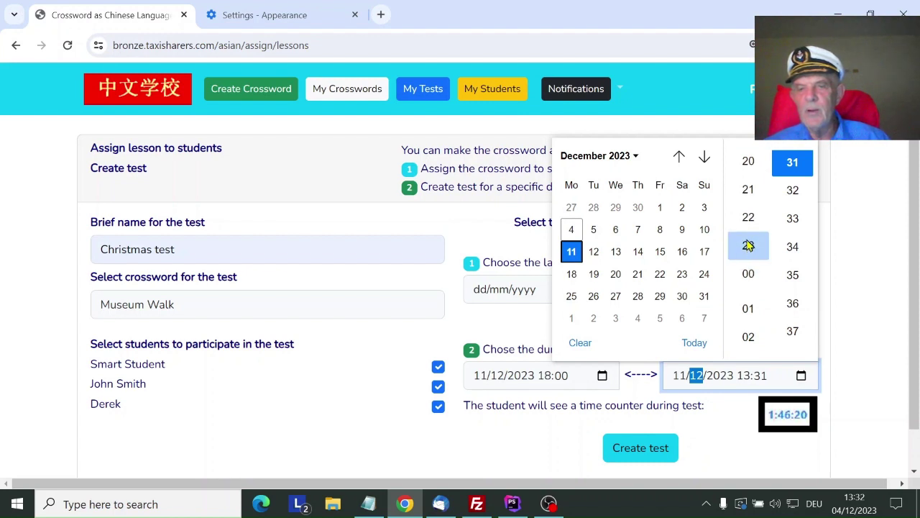
{"action": "left_click", "coordinate": [747, 161]}
{"action": "left_click", "coordinate": [812, 241]}
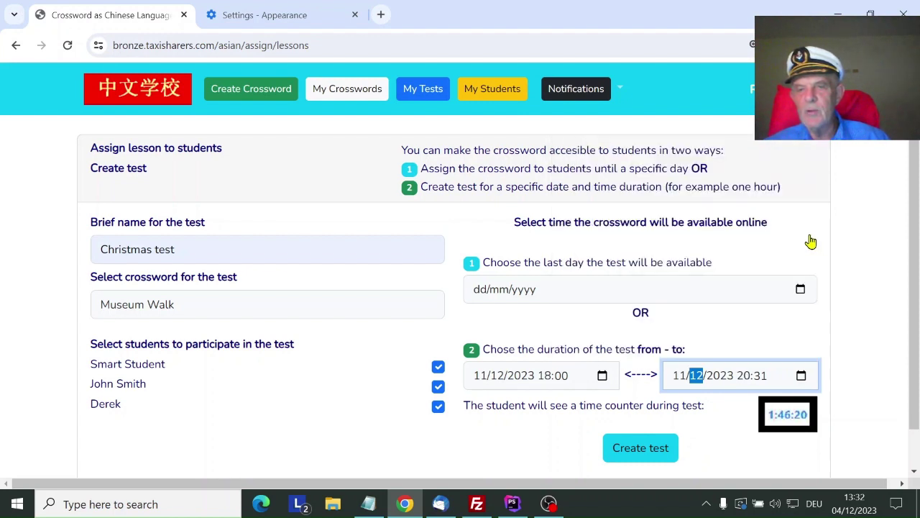
{"action": "left_click", "coordinate": [799, 375]}
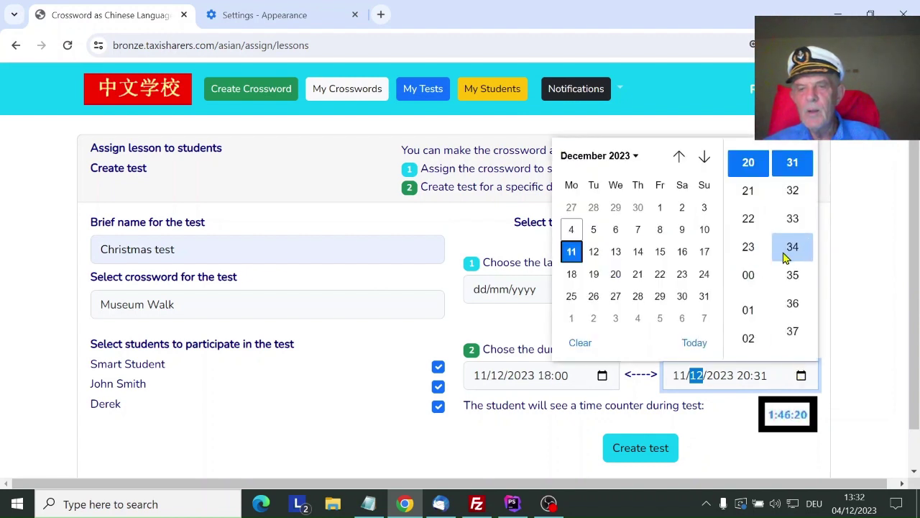
{"action": "scroll", "coordinate": [803, 248], "scroll_direction": "up", "scroll_amount": 5}
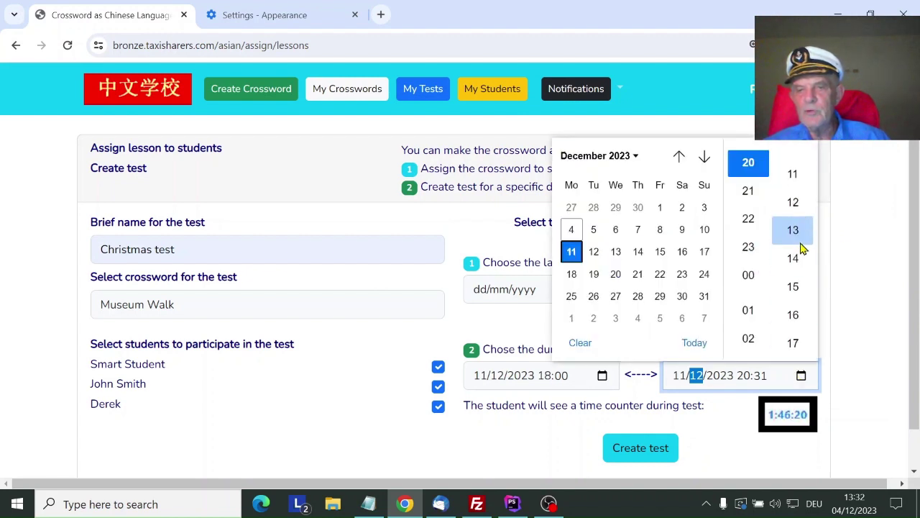
{"action": "scroll", "coordinate": [803, 248], "scroll_direction": "up", "scroll_amount": 4}
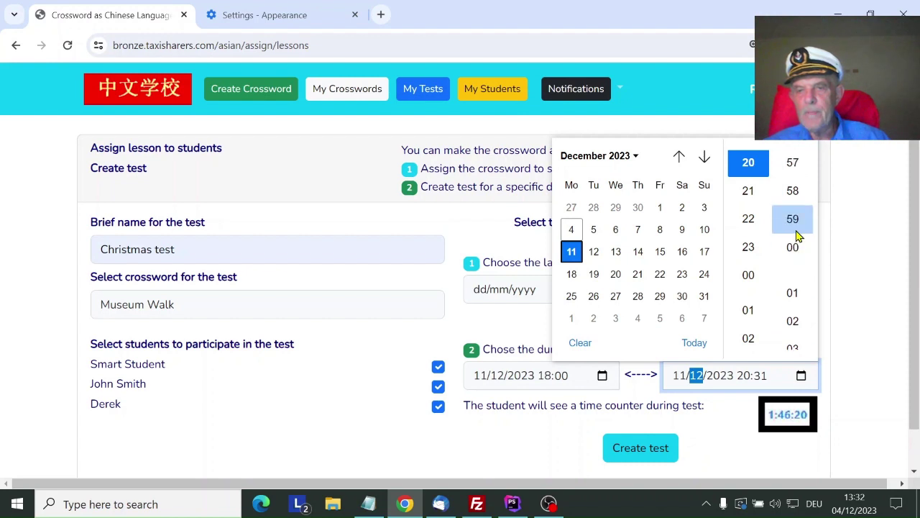
{"action": "left_click", "coordinate": [796, 232]}
{"action": "left_click", "coordinate": [791, 251]}
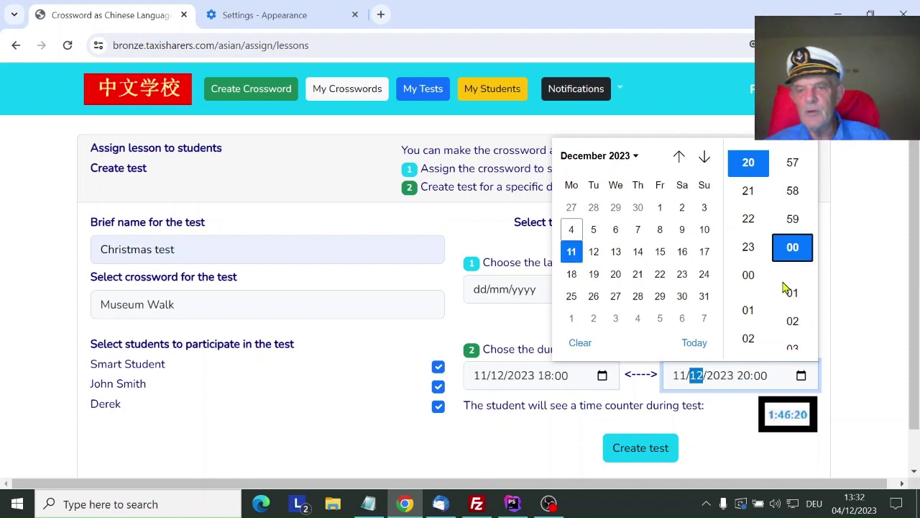
{"action": "left_click", "coordinate": [866, 327]}
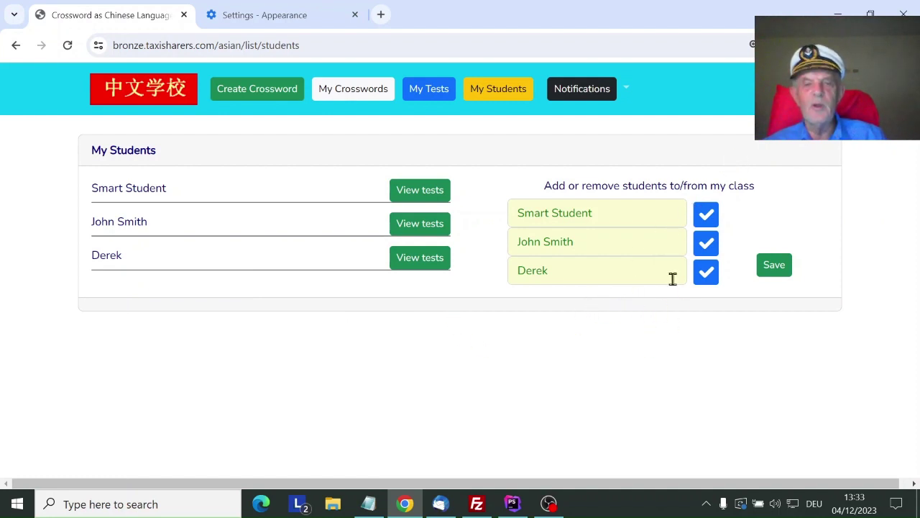
Try removing and re-adding the second student in the class list, and show the available notification channels
{"action": "left_click", "coordinate": [705, 248]}
{"action": "left_click", "coordinate": [706, 248]}
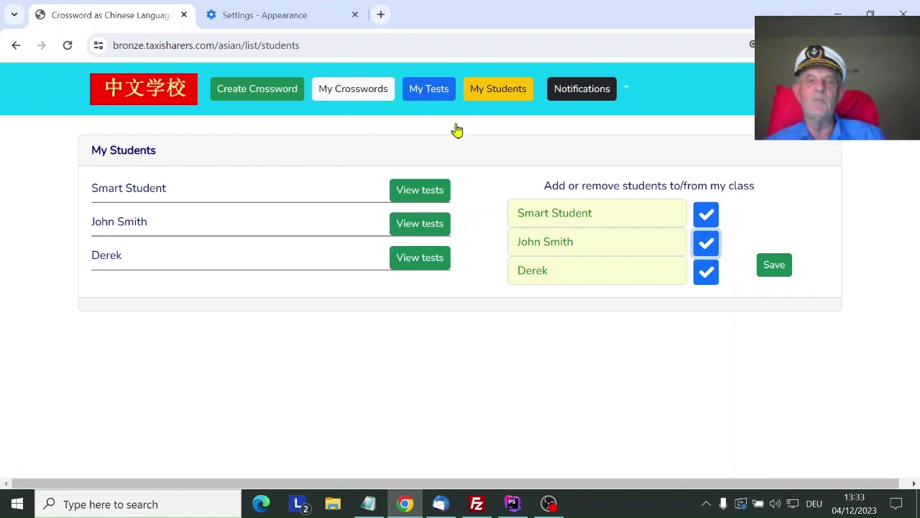
{"action": "left_click", "coordinate": [582, 90]}
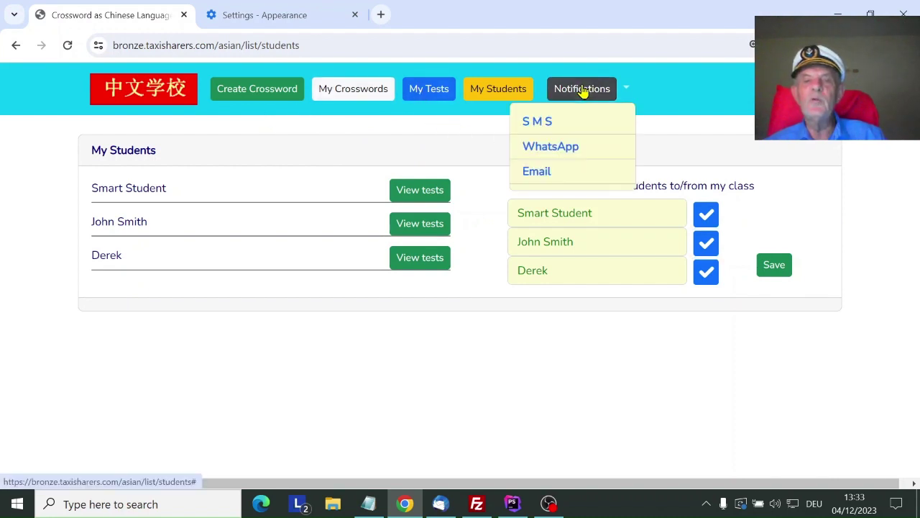